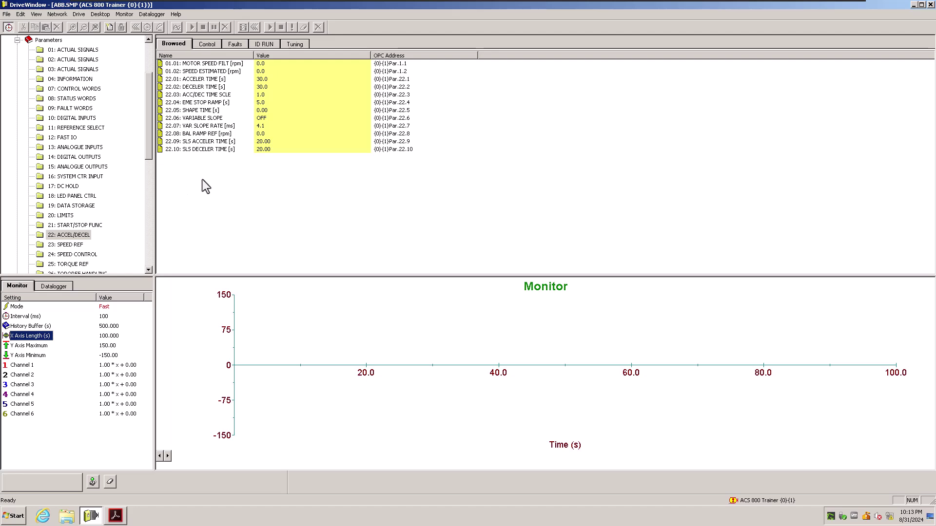
# Step: Examine the 04: INFORMATION parameter group, then check the parameter group bookmarks in the ACS800 firmware manual in Adobe Acrobat Reader
pyautogui.moveTo(151, 157); pyautogui.dragTo(151, 142)
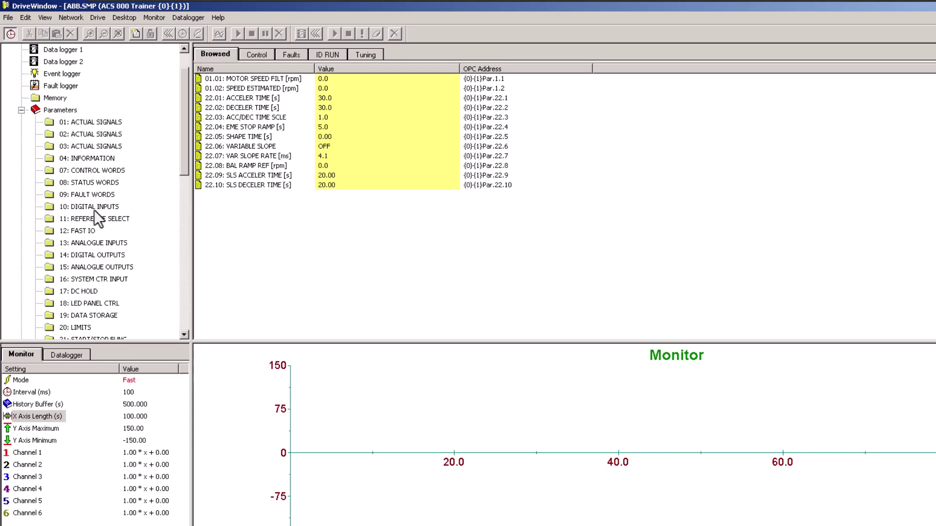
pyautogui.click(95, 158)
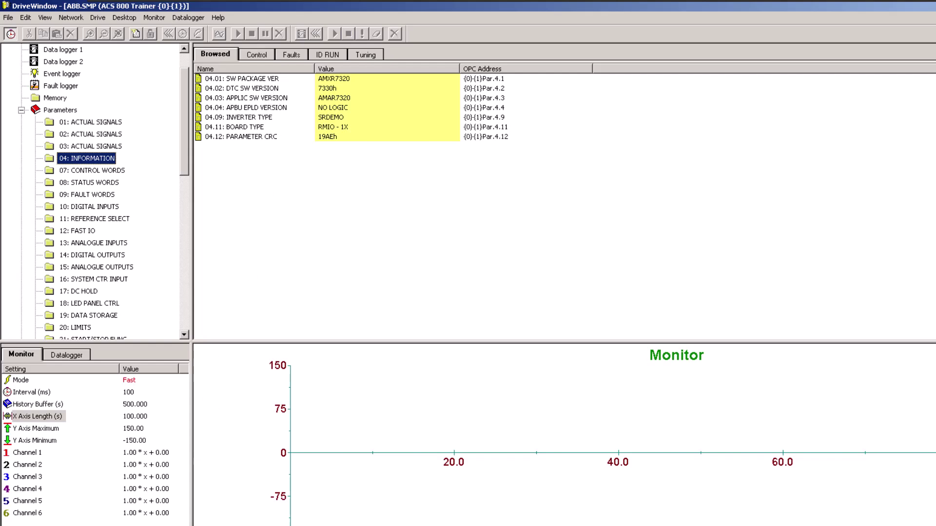
pyautogui.hotkey('alt', 'Tab')
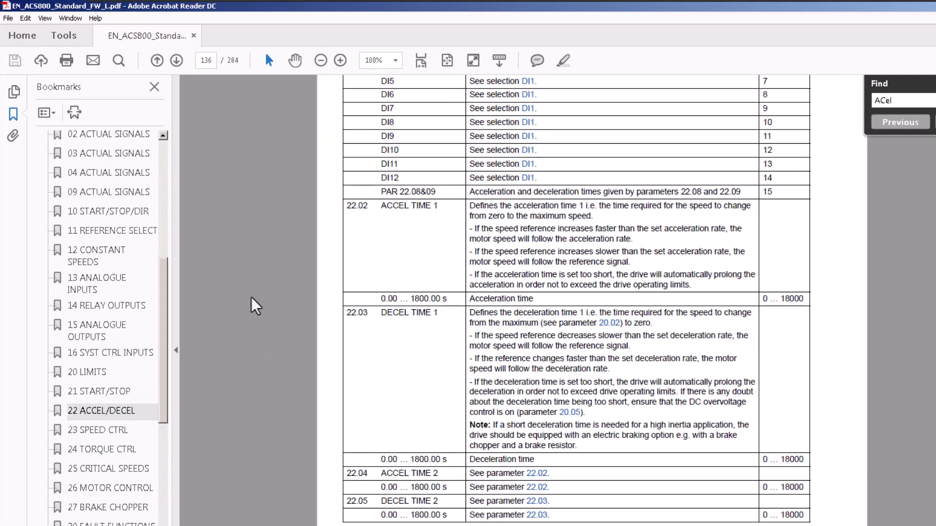
pyautogui.scroll(1, 187, 182)
pyautogui.scroll(2, 193, 190)
pyautogui.scroll(4, 108, 371)
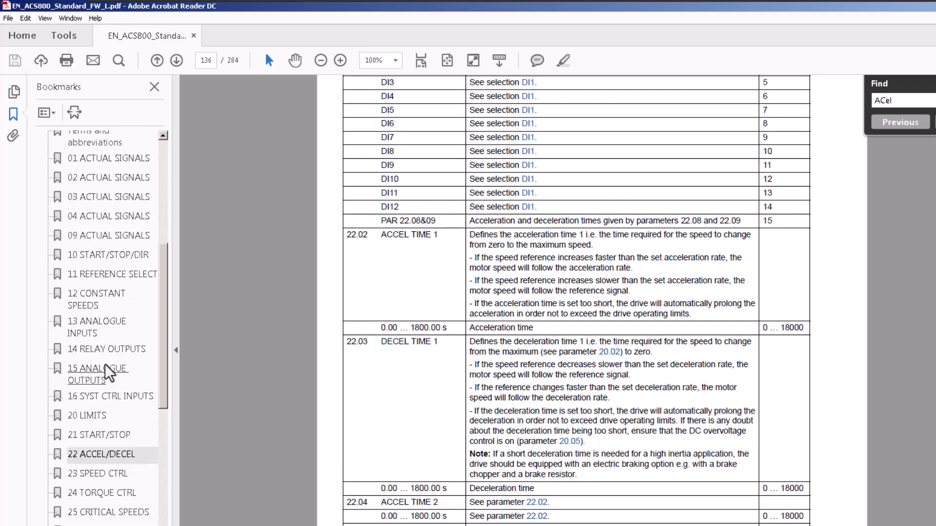
pyautogui.scroll(-4, 108, 372)
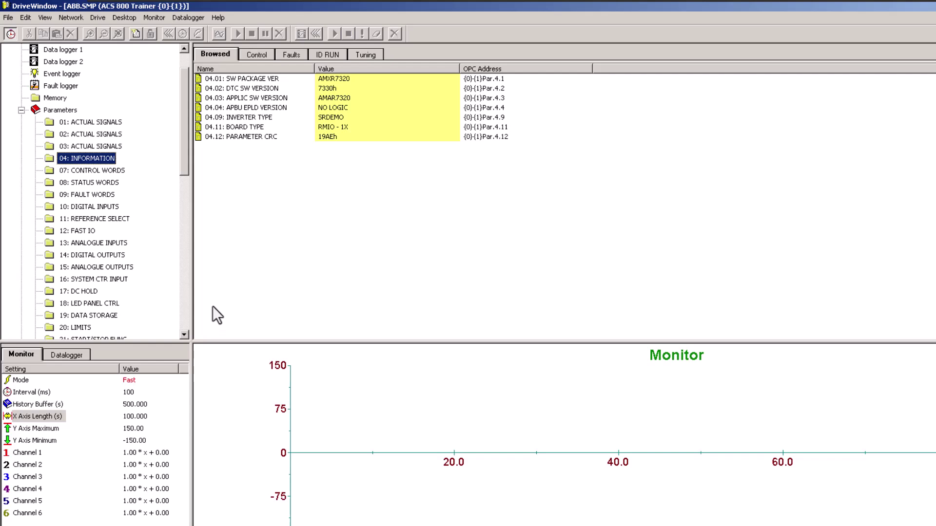
# Step: Back in DriveWindow, assign the actual signal 01.01: MOTOR SPEED FILT to monitor Channel 1
pyautogui.click(28, 453)
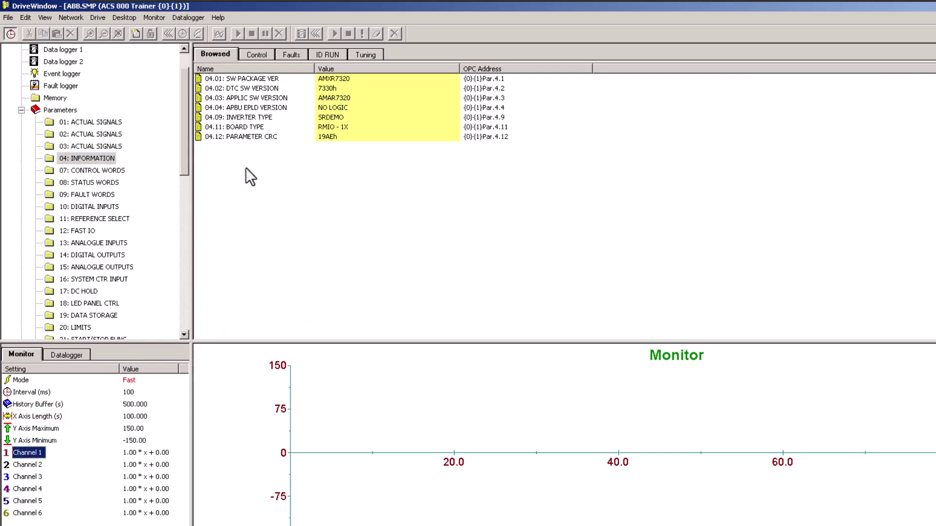
pyautogui.click(102, 121)
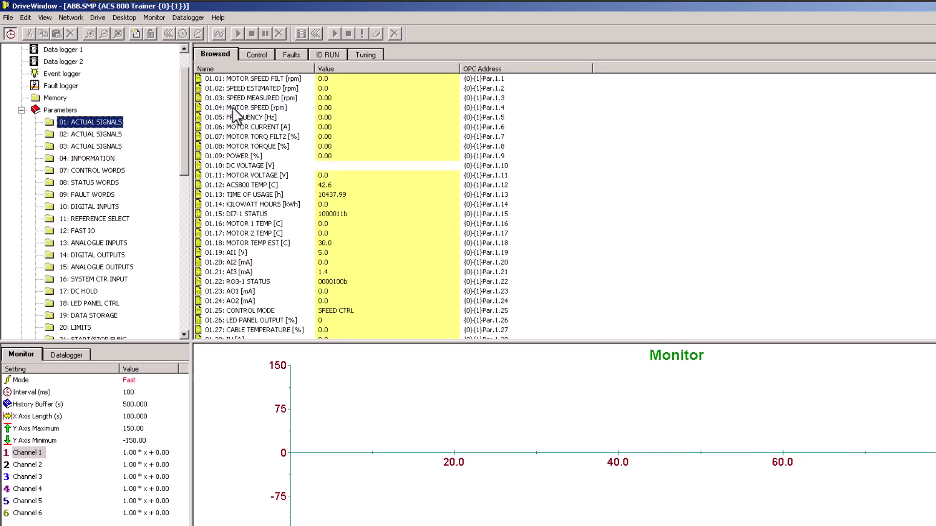
pyautogui.click(253, 79)
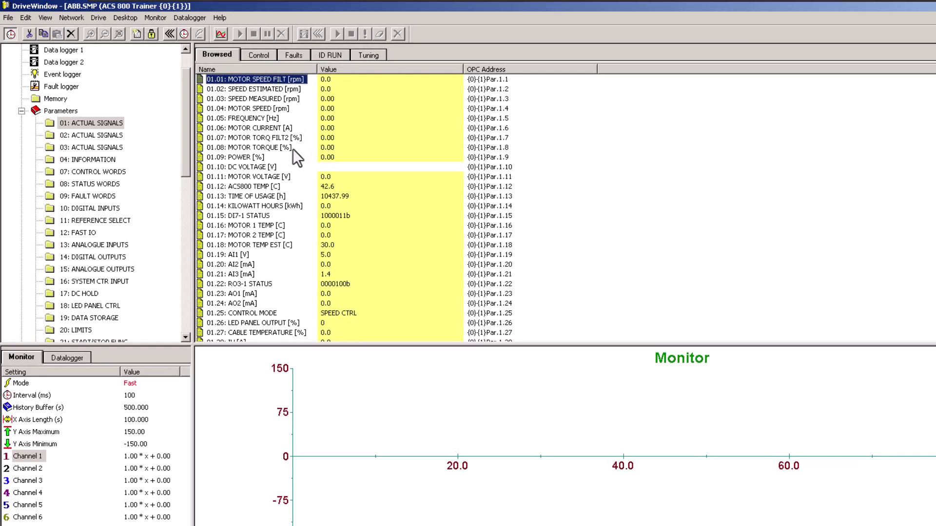
pyautogui.click(257, 91)
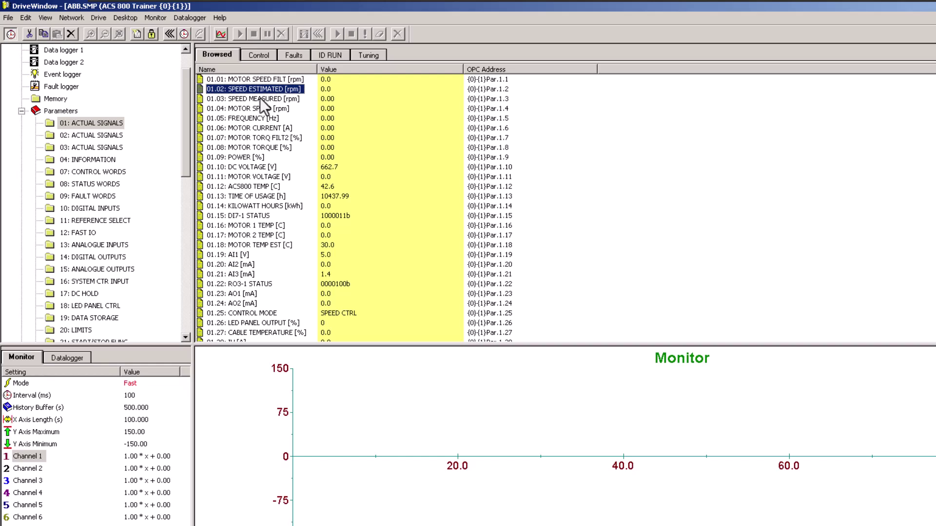
pyautogui.click(262, 99)
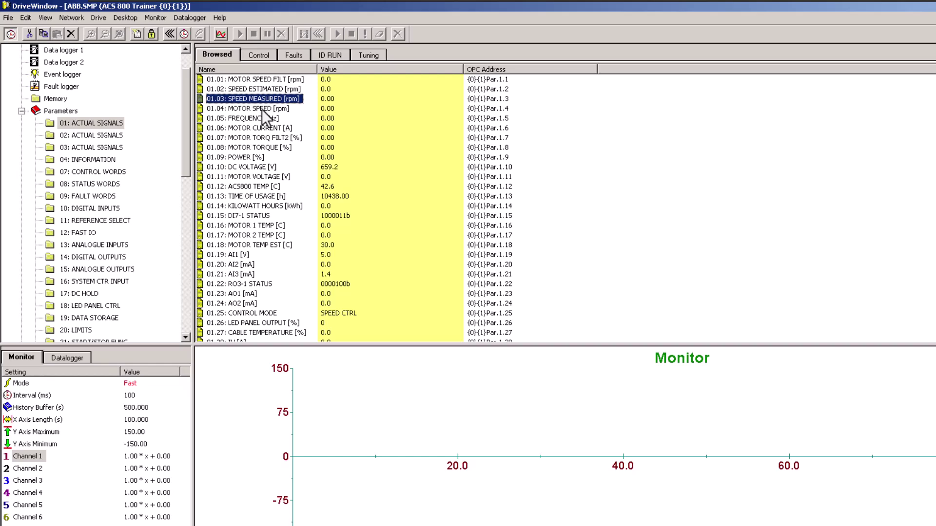
pyautogui.click(260, 81)
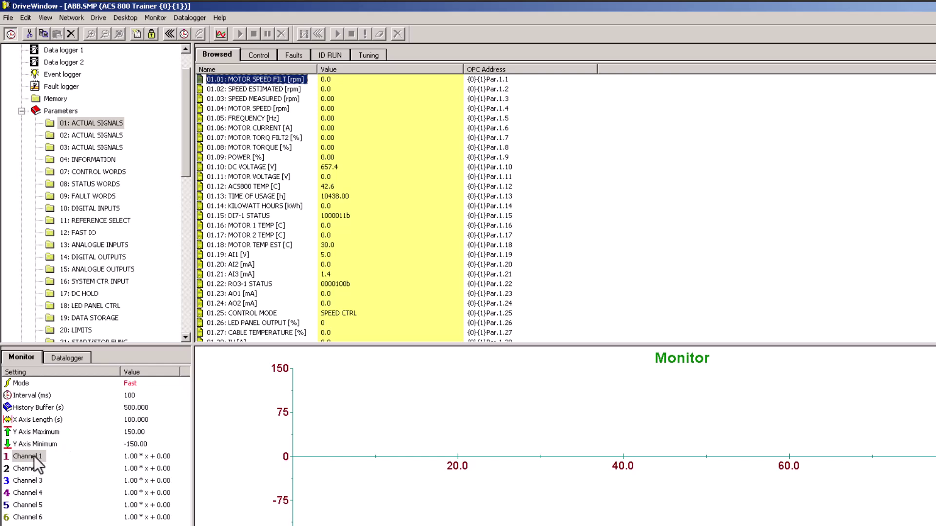
pyautogui.moveTo(33, 455); pyautogui.dragTo(35, 454)
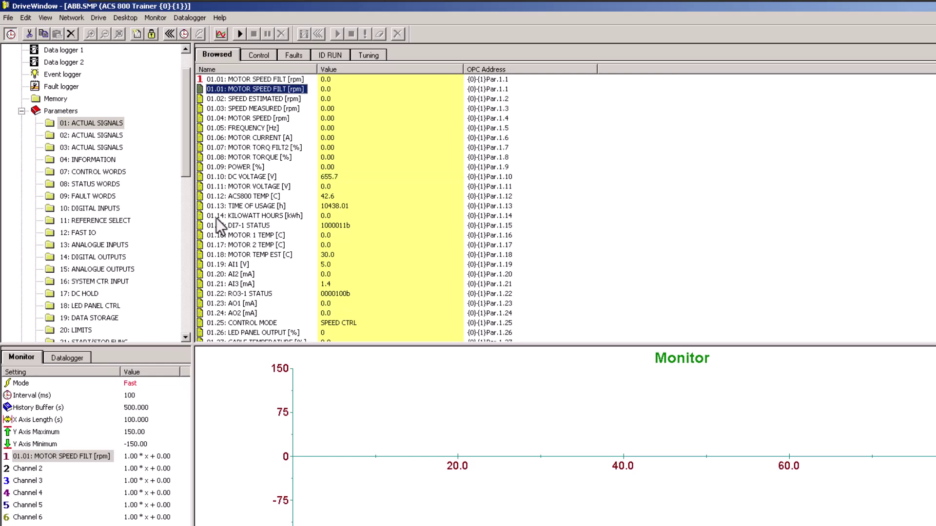
# Step: Assign the actual signal 01.10: DC VOLTAGE to monitor Channel 2
pyautogui.click(253, 176)
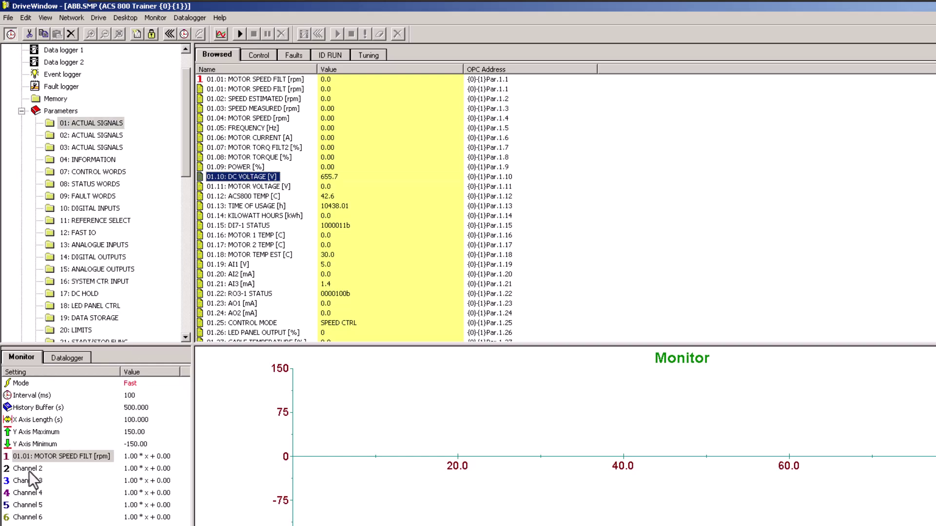
pyautogui.moveTo(28, 472); pyautogui.dragTo(31, 468)
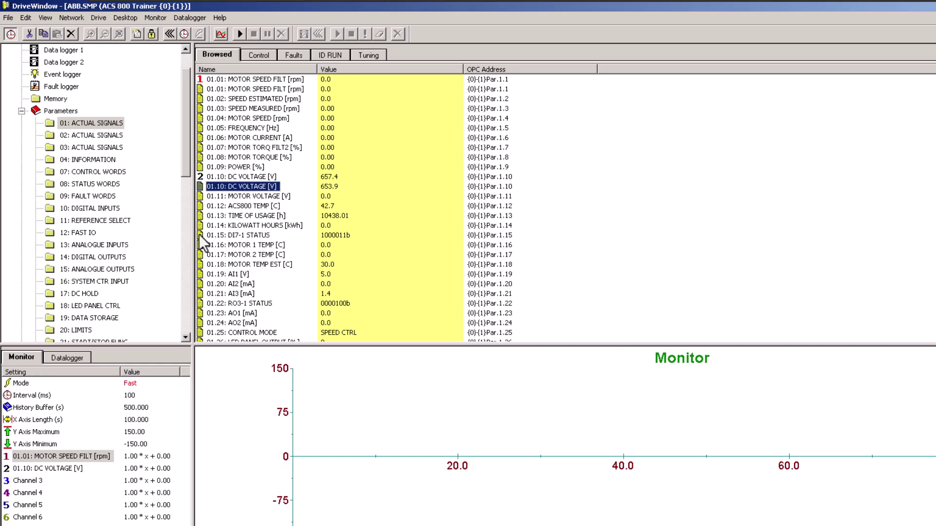
pyautogui.click(88, 456)
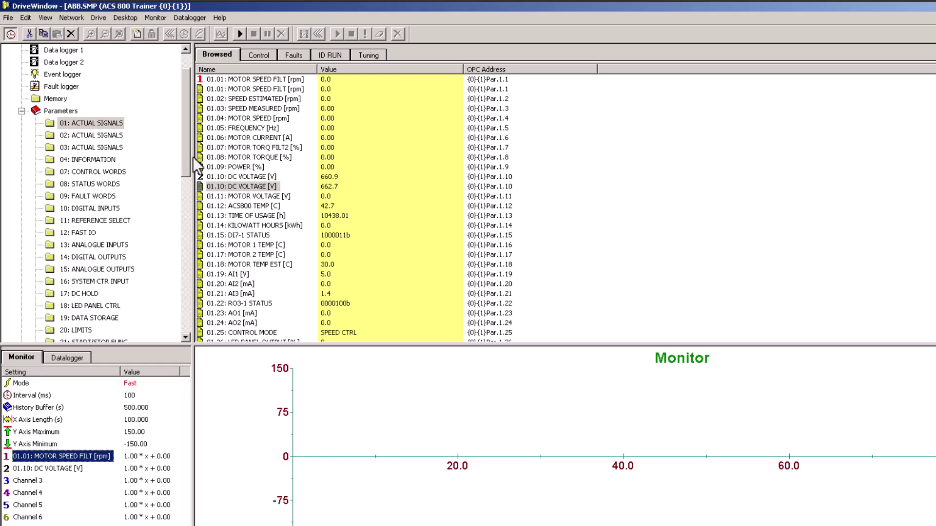
# Step: Review the motor's nominal voltage, current, frequency and speed in the 99: START-UP DATA parameter group
pyautogui.moveTo(185, 166); pyautogui.dragTo(153, 330)
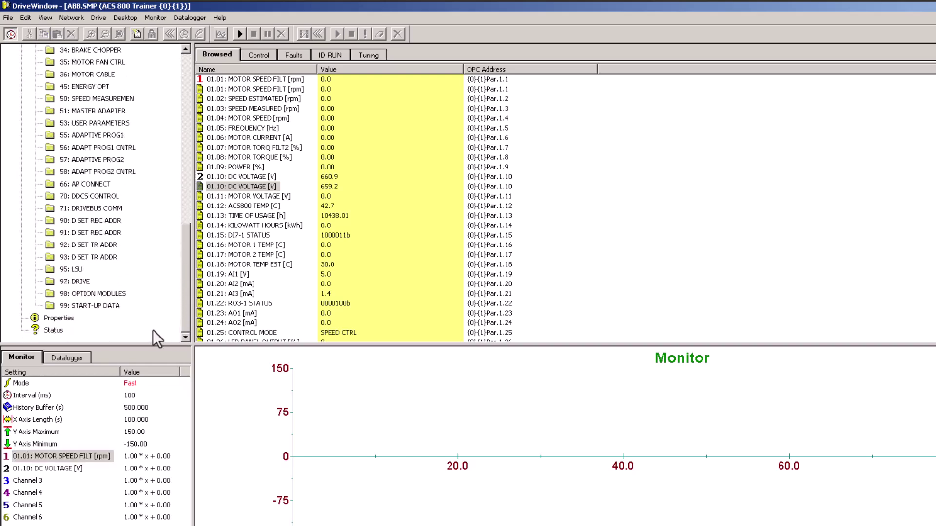
pyautogui.click(97, 305)
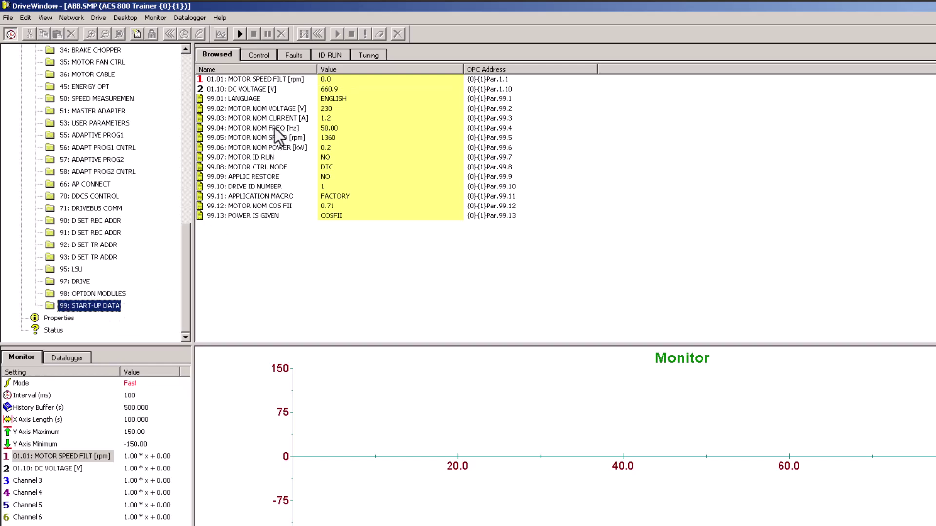
pyautogui.click(227, 112)
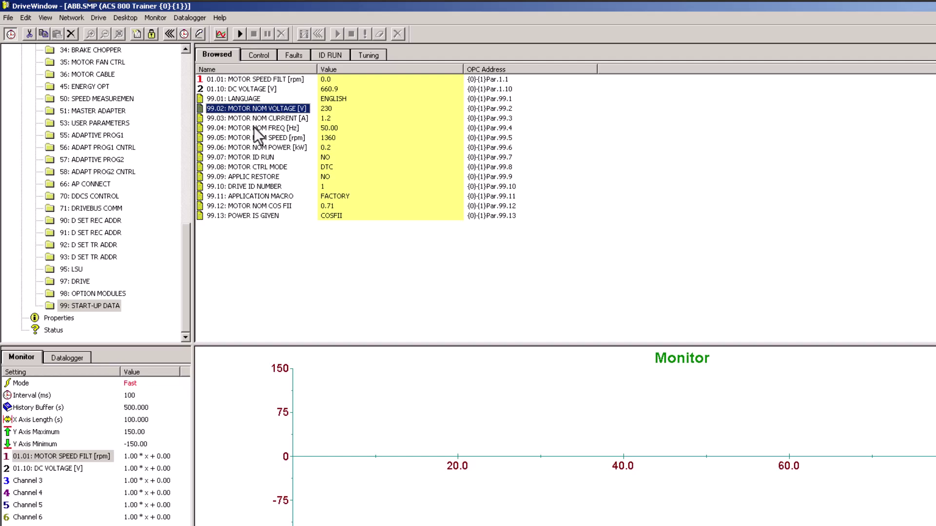
pyautogui.click(223, 122)
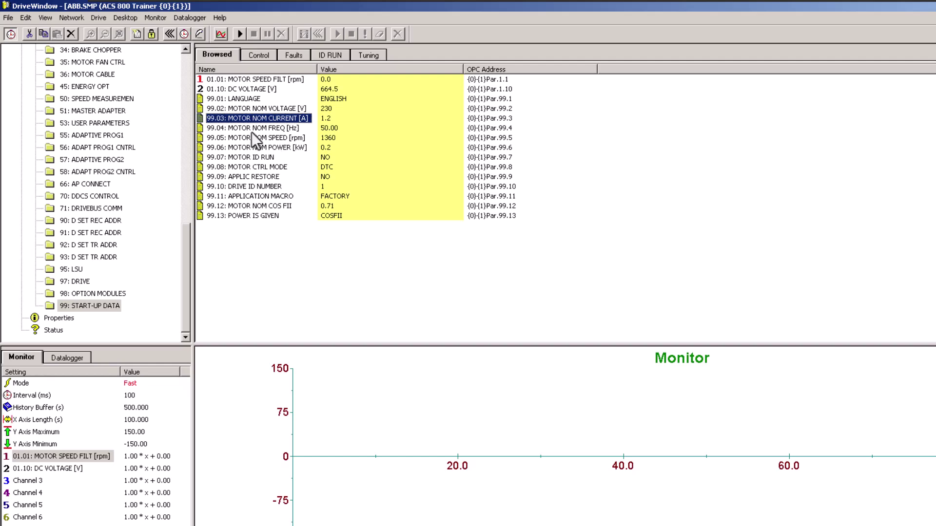
pyautogui.click(251, 130)
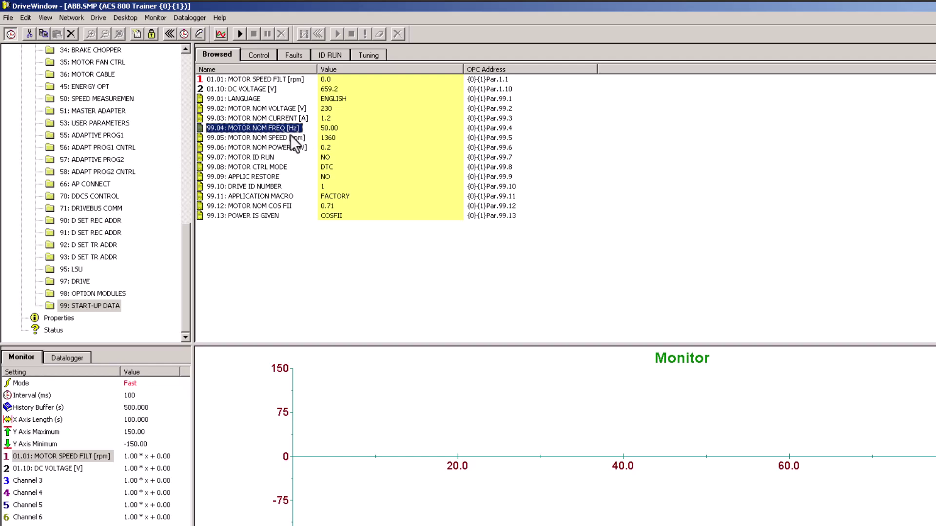
pyautogui.click(273, 139)
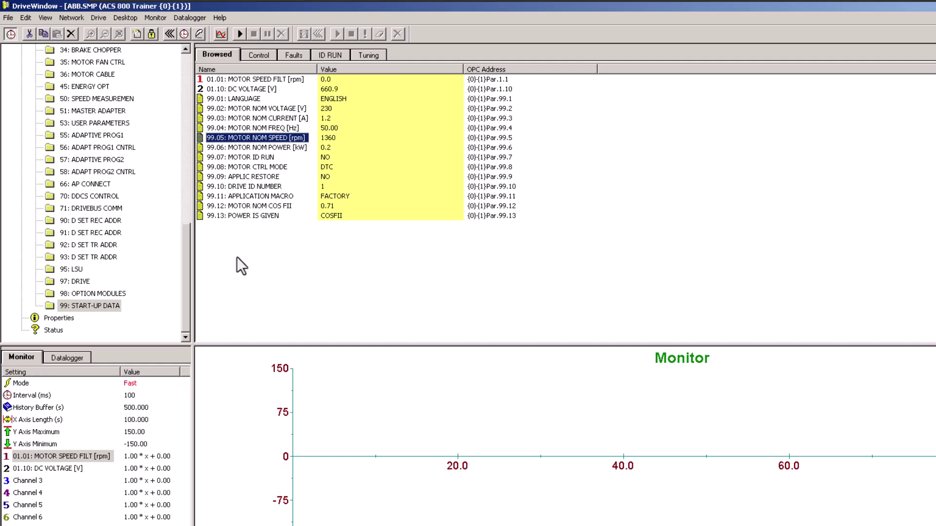
# Step: Check the coefficient and offset scaling of the motor speed channel in the monitor without changing it
pyautogui.doubleClick(133, 458)
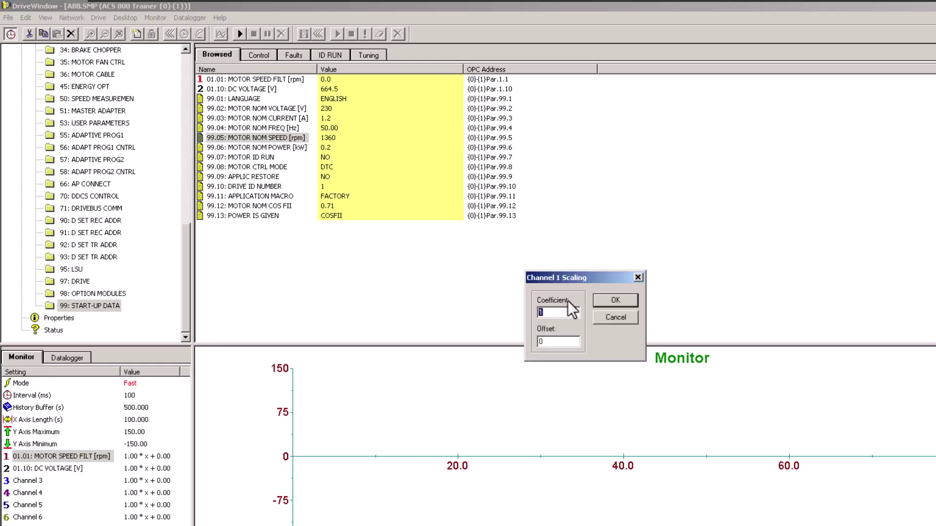
pyautogui.click(616, 318)
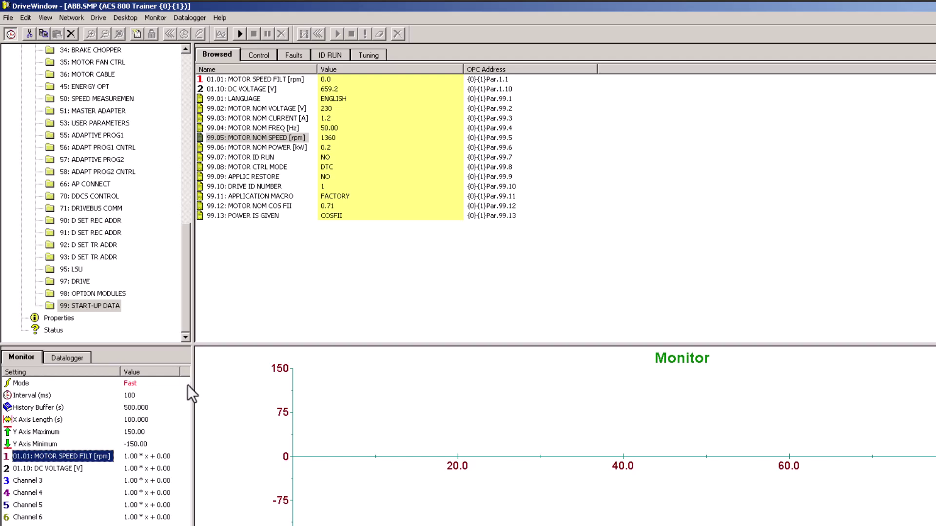
pyautogui.moveTo(191, 384); pyautogui.dragTo(182, 387)
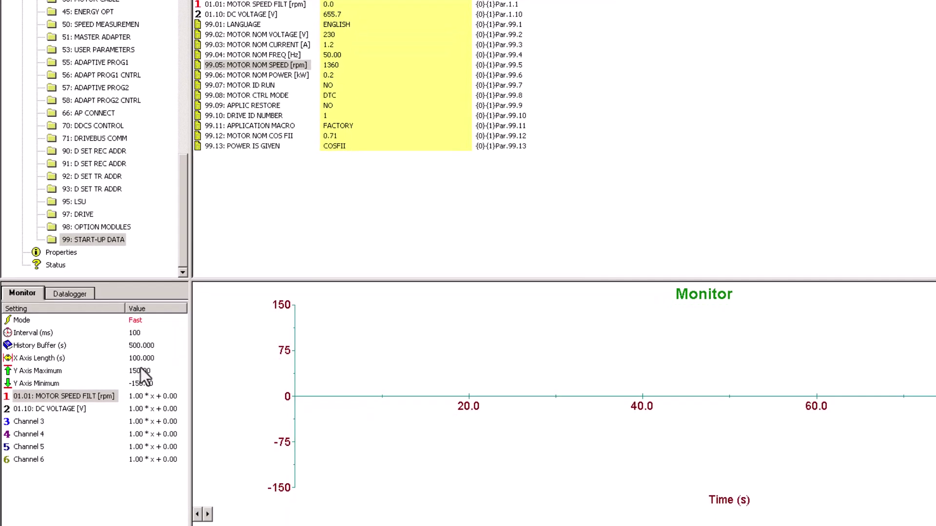
# Step: Set the monitor's Y axis minimum to 0
pyautogui.doubleClick(48, 382)
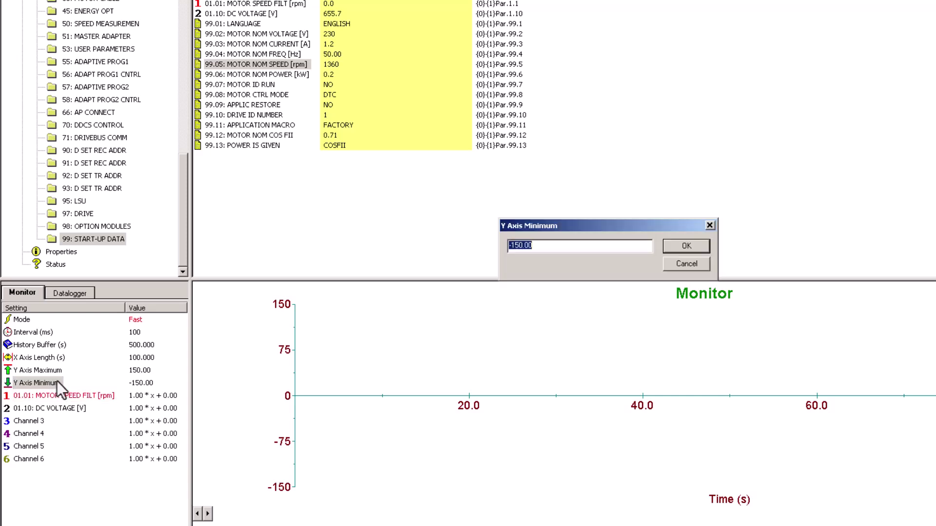
pyautogui.write('0')
pyautogui.click(695, 250)
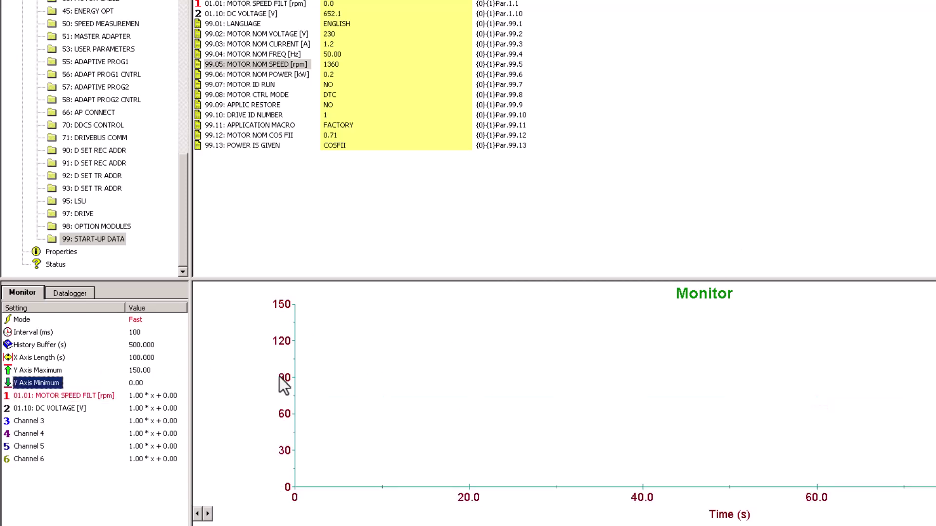
# Step: Try Y axis maximum values of 1360 and 1500 for the monitor graph
pyautogui.doubleClick(54, 370)
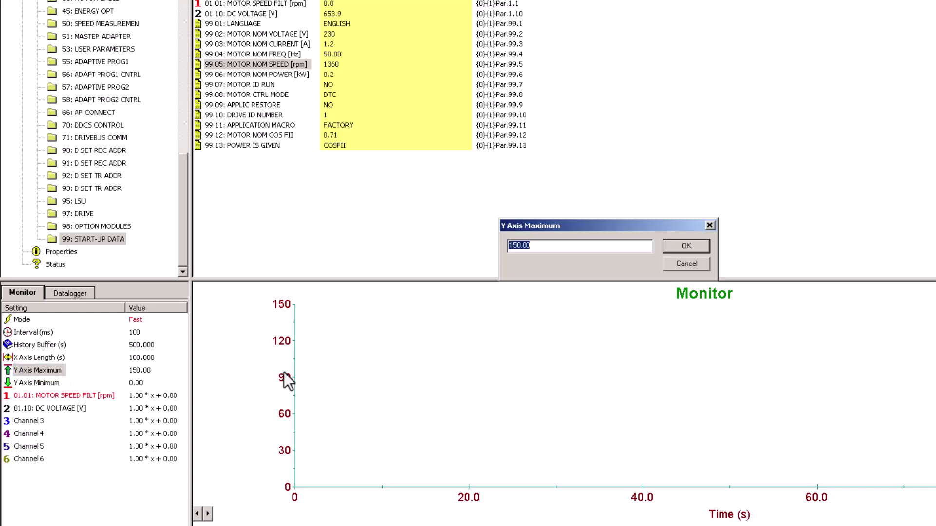
pyautogui.write('1360')
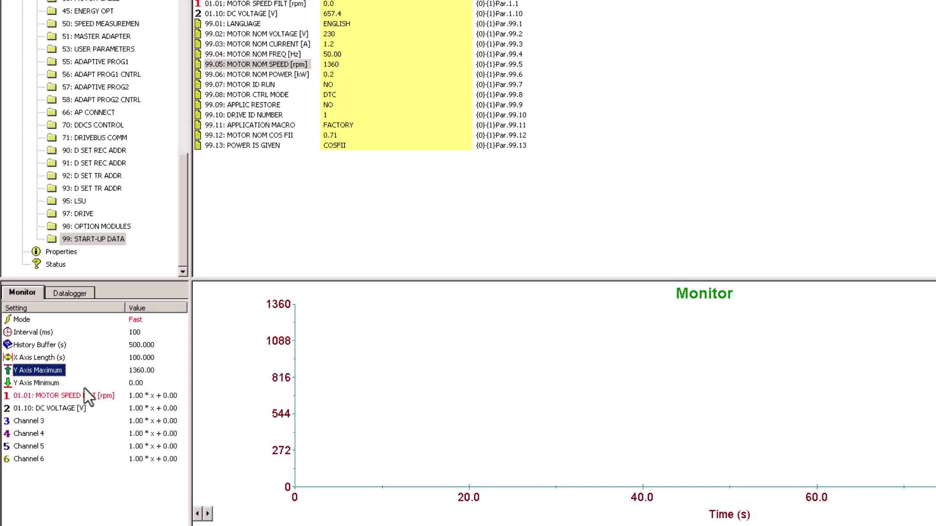
pyautogui.doubleClick(49, 372)
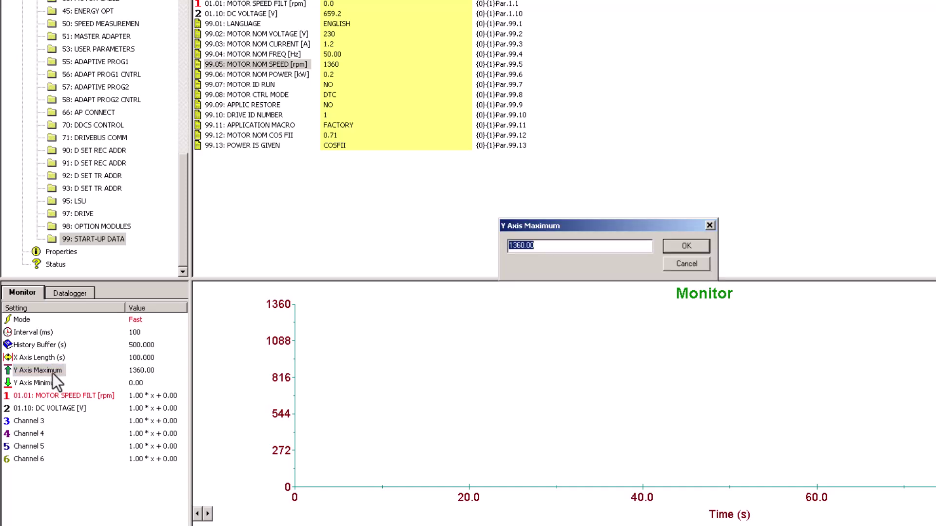
pyautogui.write('1500')
pyautogui.click(686, 247)
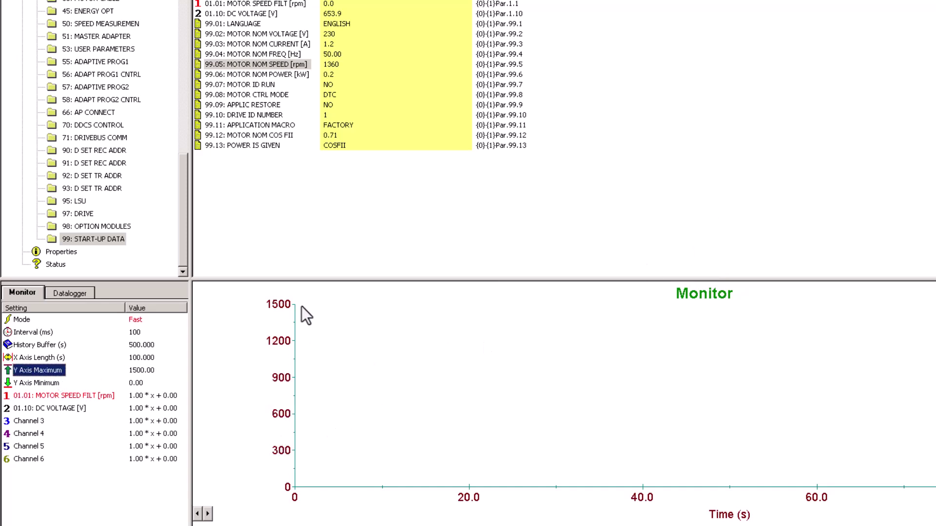
# Step: Set the monitor's Y axis maximum to 1400
pyautogui.doubleClick(39, 370)
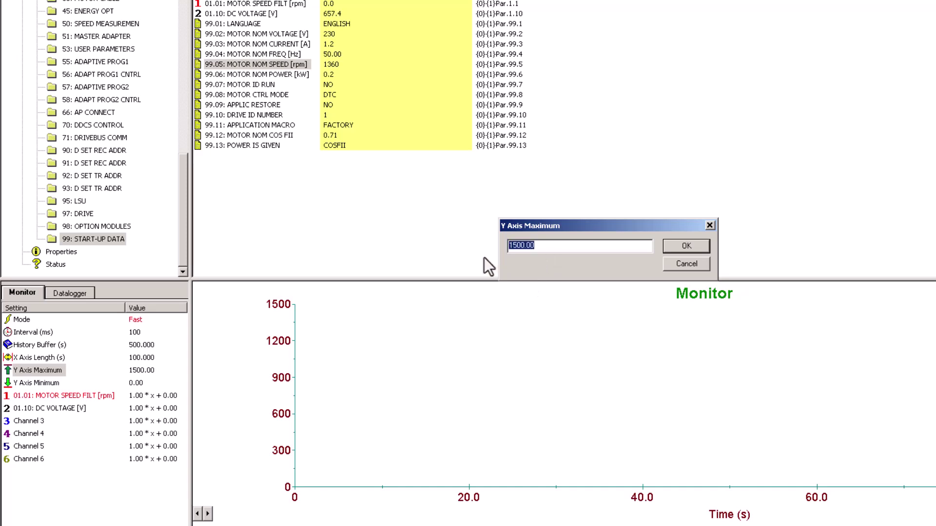
pyautogui.write('14')
pyautogui.click(678, 245)
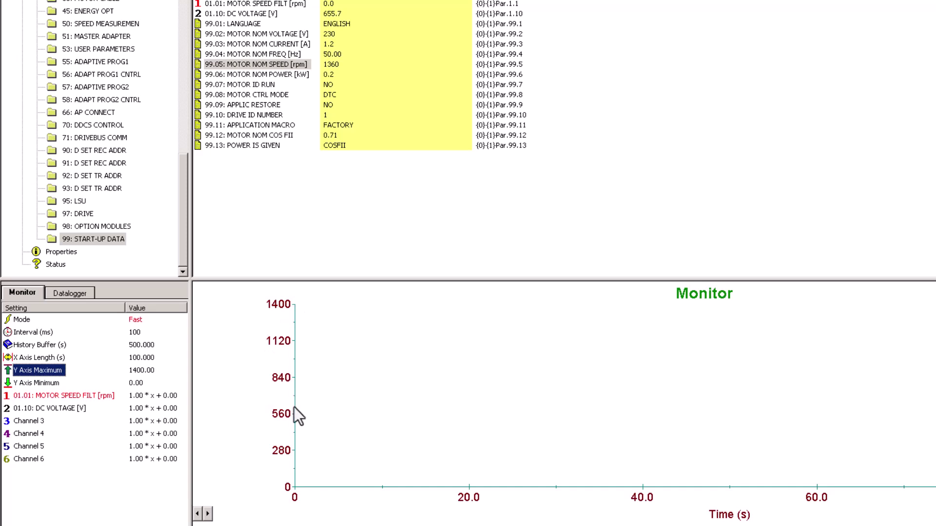
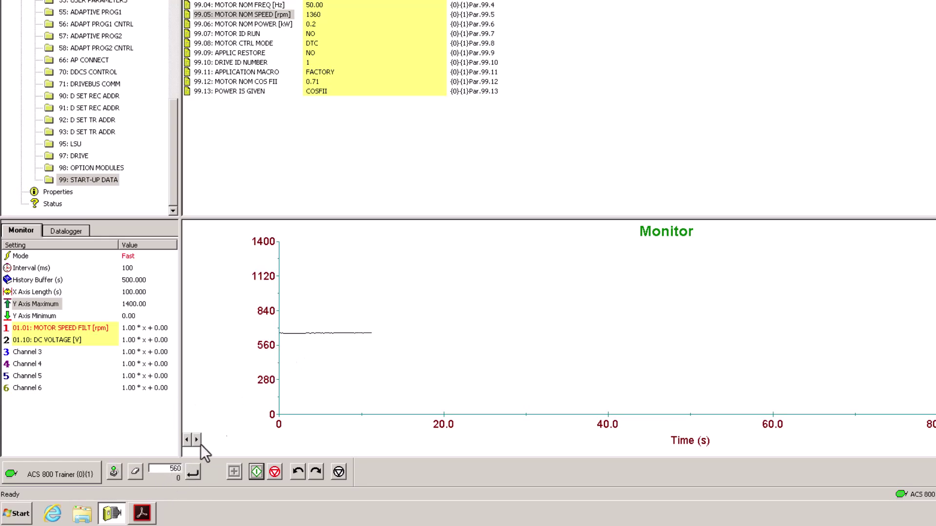
# Step: Stop the drive, enter a speed reference of 560 rpm and start the drive again
pyautogui.click(274, 471)
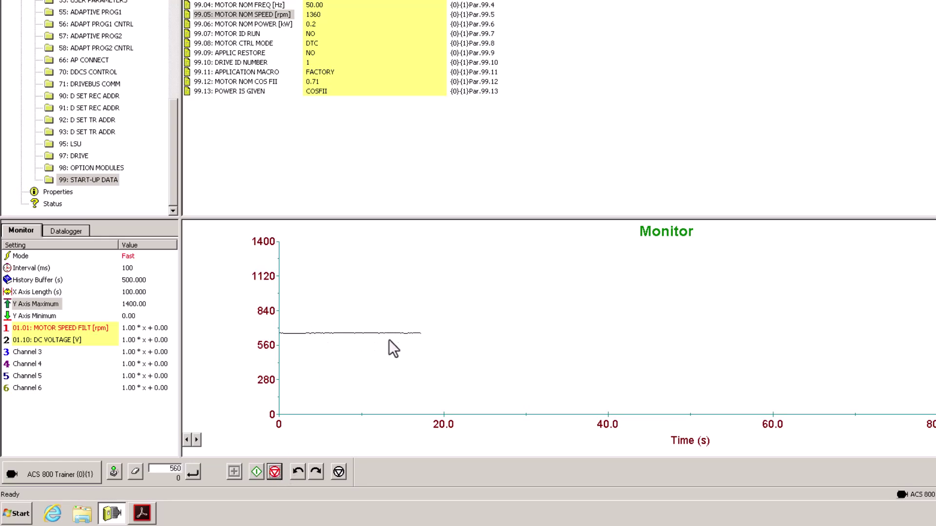
pyautogui.doubleClick(176, 470)
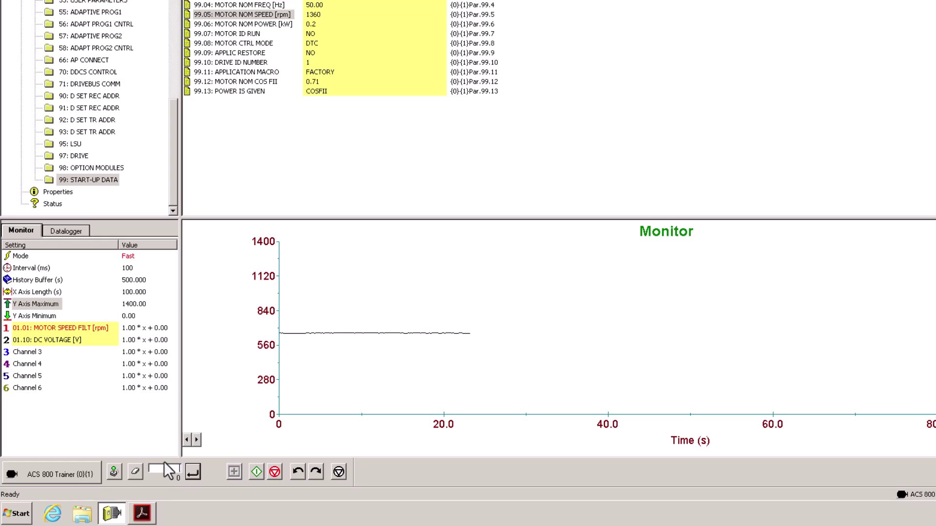
pyautogui.click(193, 472)
pyautogui.click(259, 475)
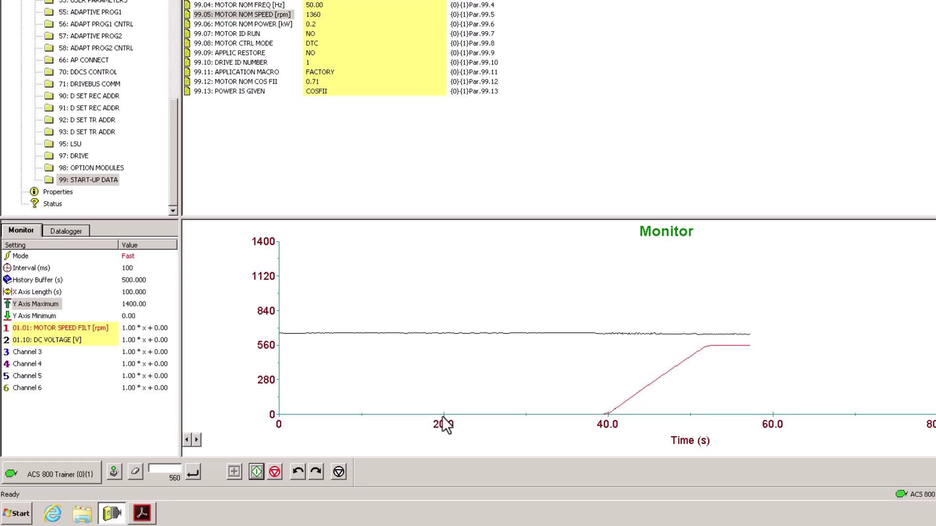
# Step: Stop the running drive and release control of it
pyautogui.click(275, 472)
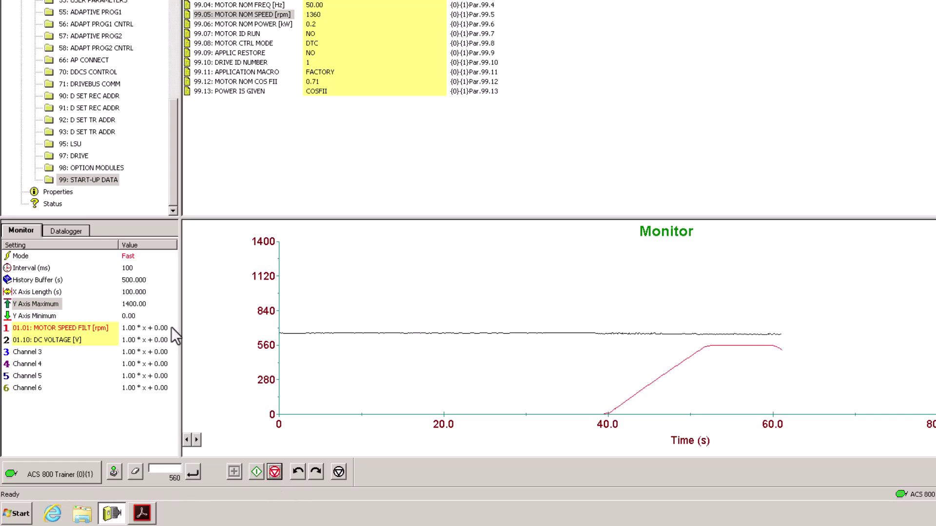
pyautogui.click(250, 45)
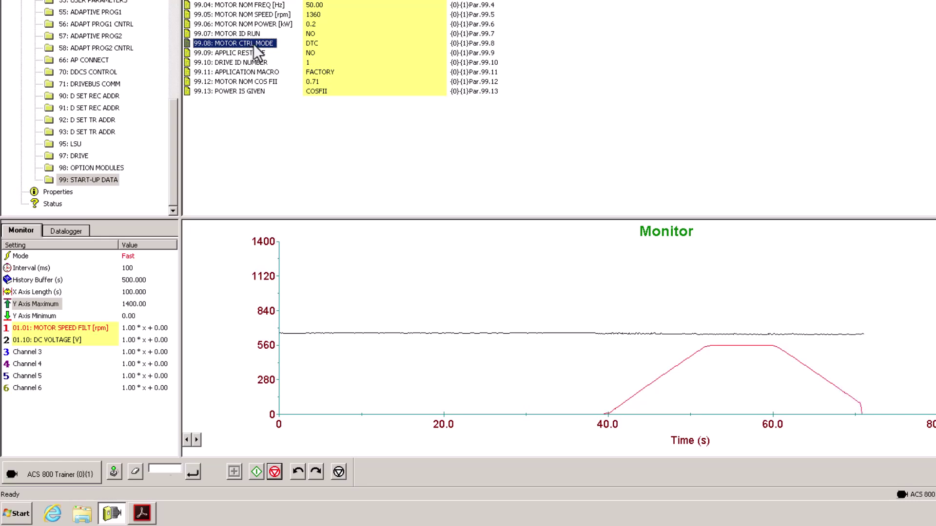
pyautogui.click(114, 472)
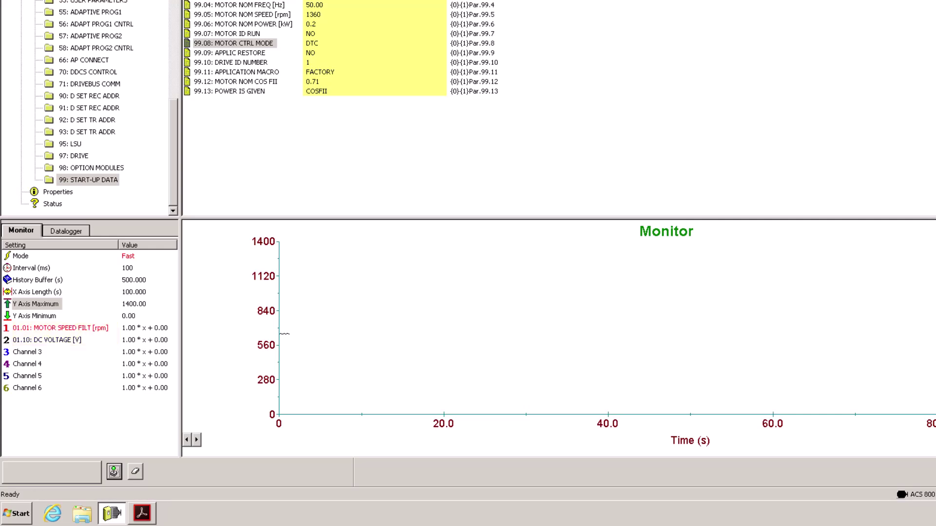
# Step: Try to set parameter 99.07 MOTOR ID RUN to STANDARD without having control of the drive
pyautogui.click(246, 34)
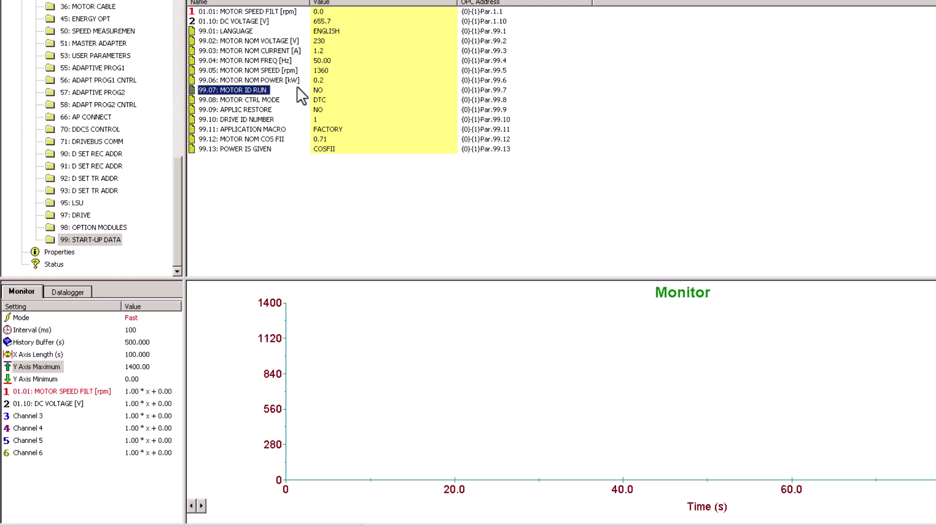
pyautogui.doubleClick(259, 92)
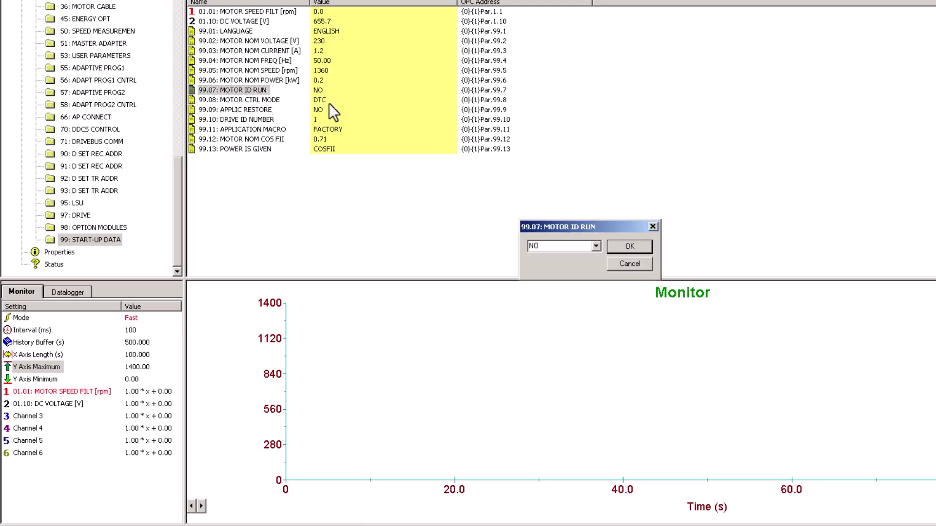
pyautogui.click(595, 247)
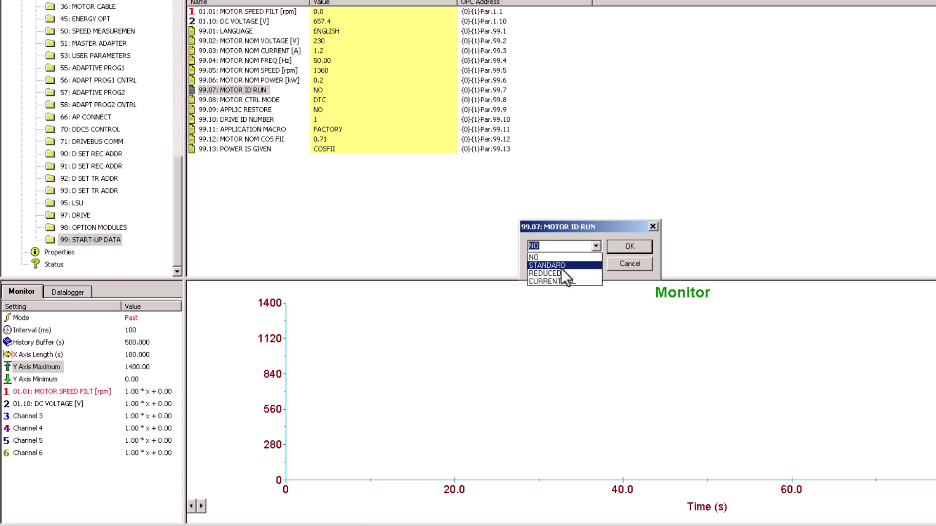
pyautogui.click(561, 266)
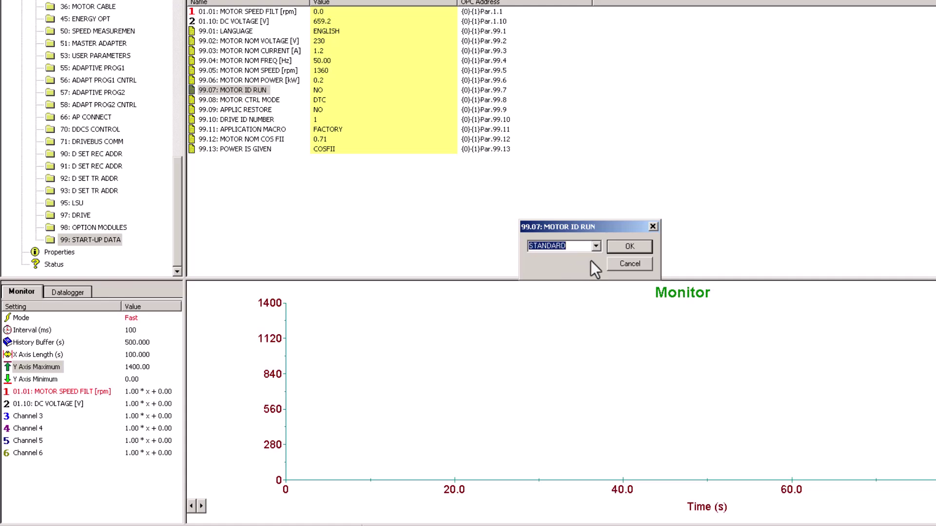
pyautogui.click(613, 247)
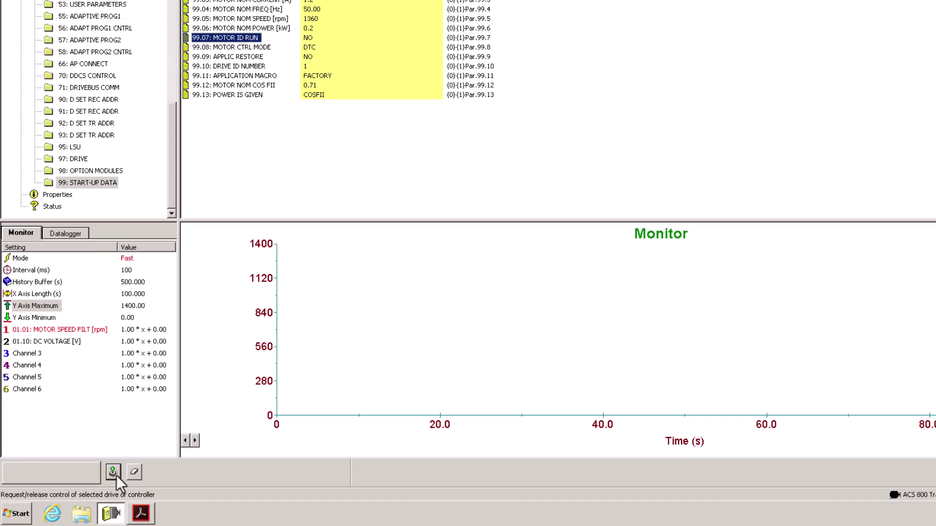
# Step: Take control of the drive, set 99.07 MOTOR ID RUN to STANDARD and start the identification run
pyautogui.click(113, 472)
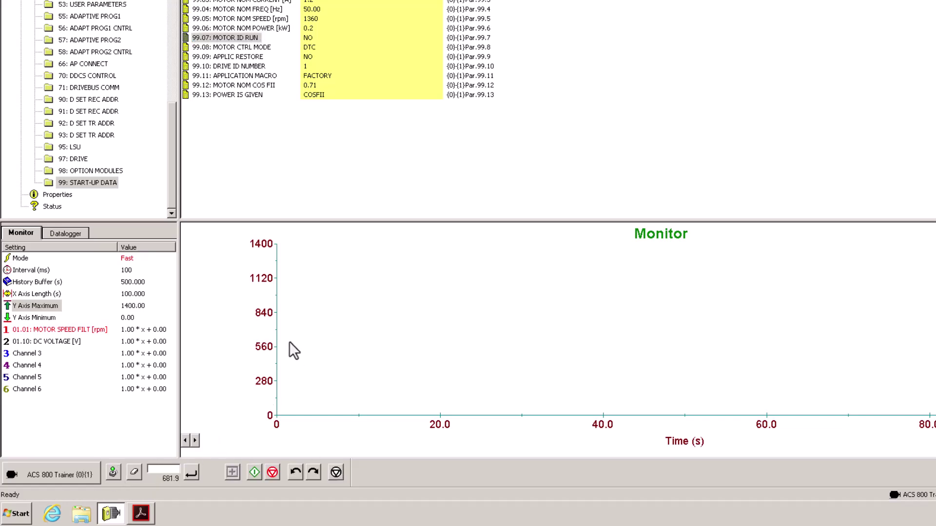
pyautogui.doubleClick(234, 38)
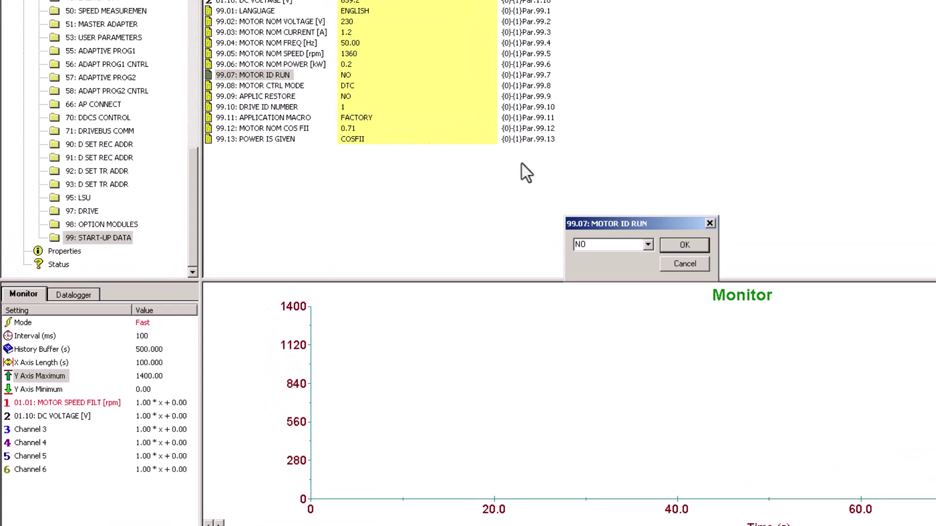
pyautogui.click(648, 244)
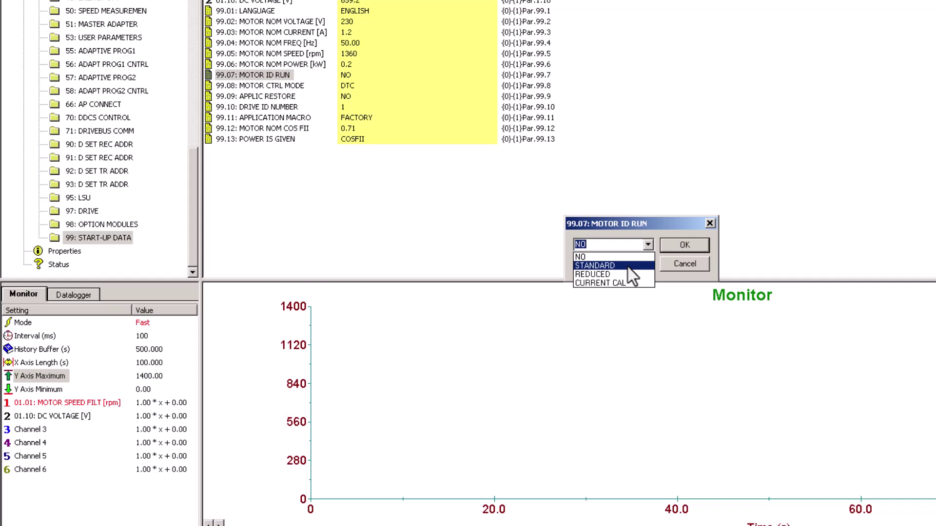
pyautogui.click(628, 267)
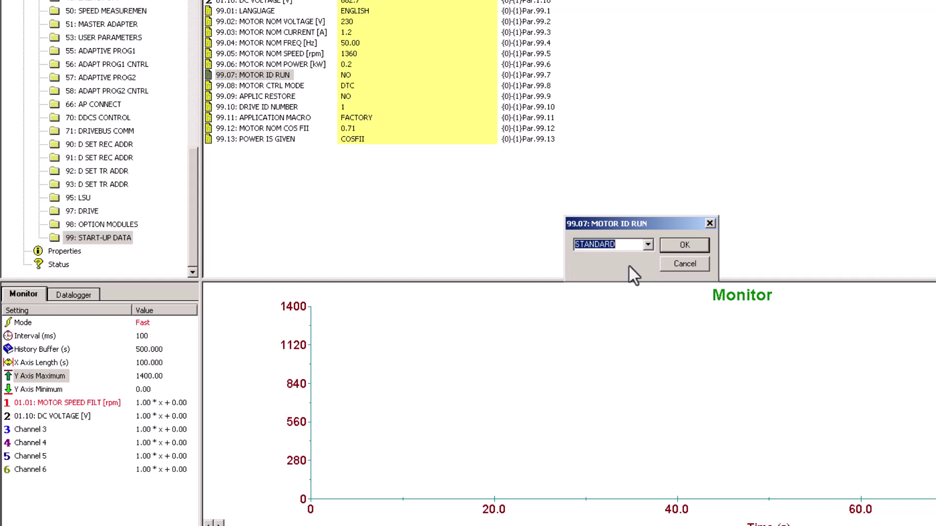
pyautogui.click(676, 244)
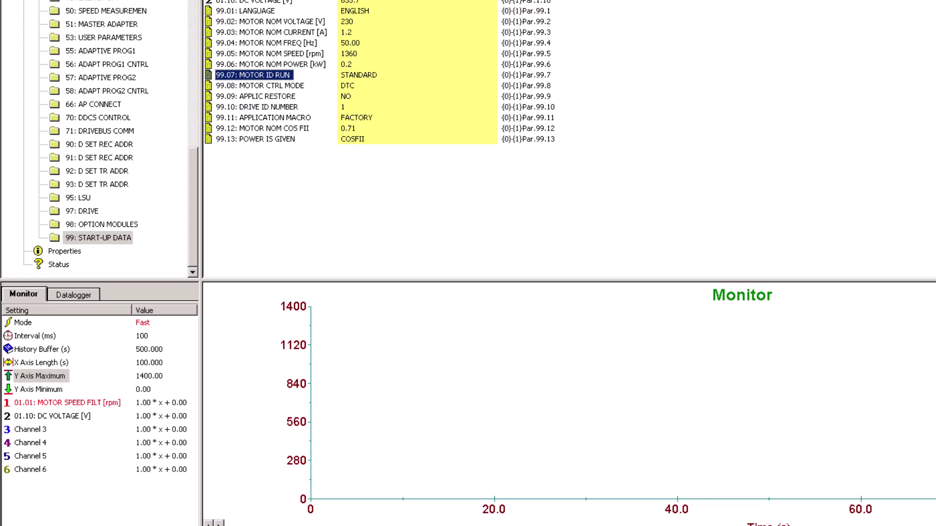
pyautogui.click(271, 499)
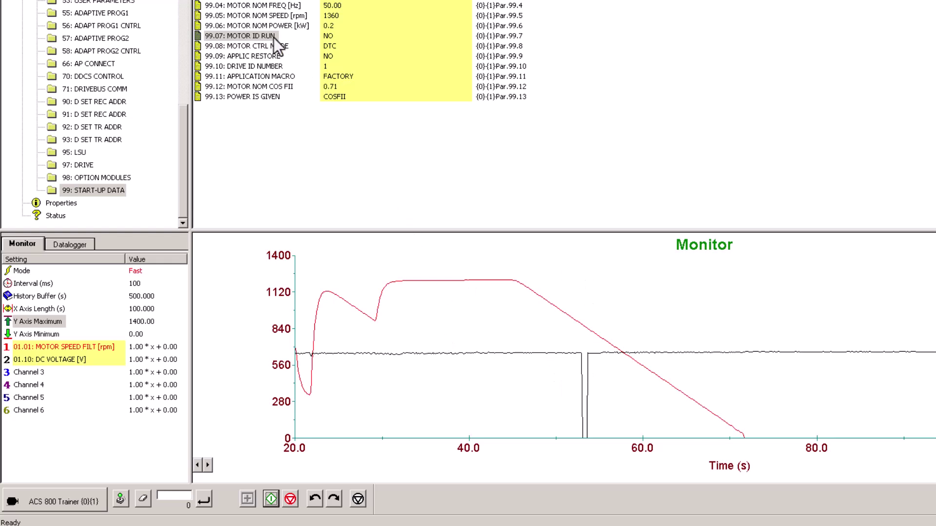
# Step: Set parameter 99.07 MOTOR ID RUN to STANDARD for a repeat of the identification run
pyautogui.doubleClick(271, 37)
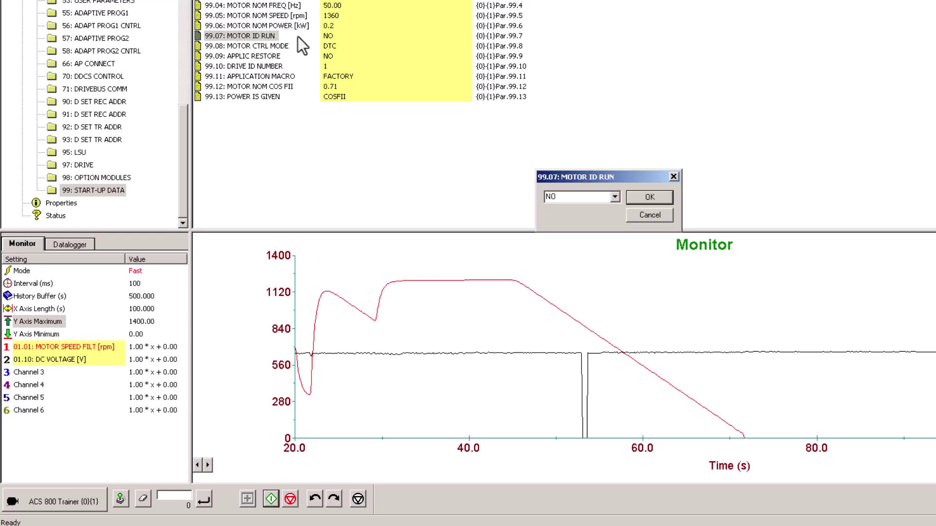
pyautogui.click(614, 197)
pyautogui.click(604, 217)
pyautogui.click(656, 200)
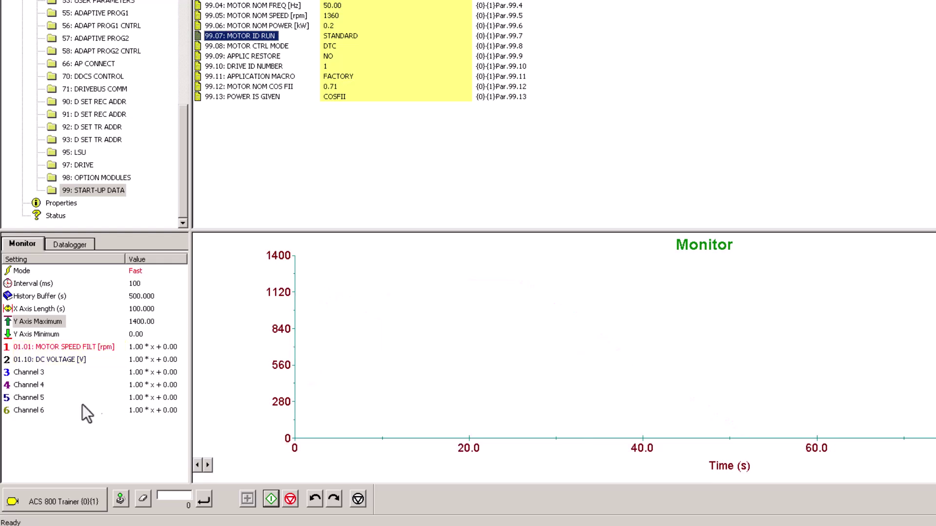
# Step: Delete the DC voltage signal from monitor channel 2, leaving only motor speed on the trend
pyautogui.click(71, 361)
pyautogui.rightClick(72, 361)
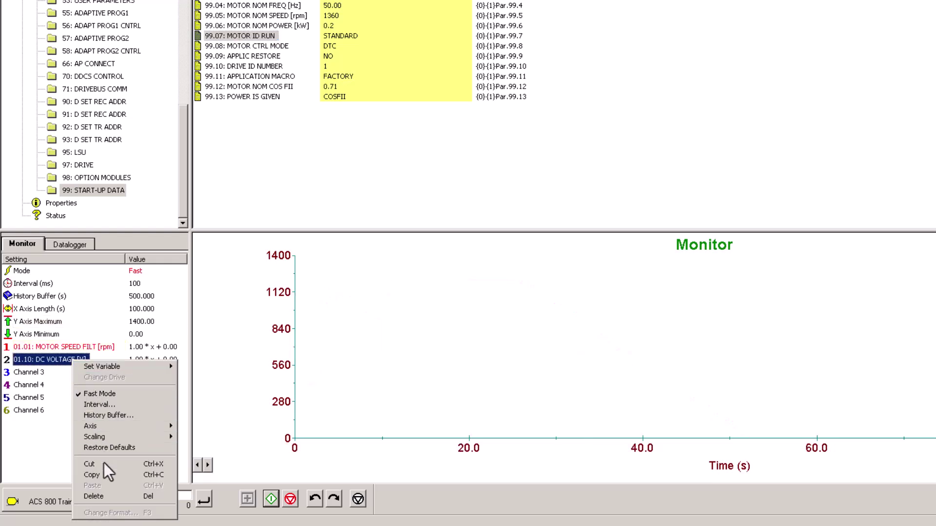
pyautogui.click(95, 496)
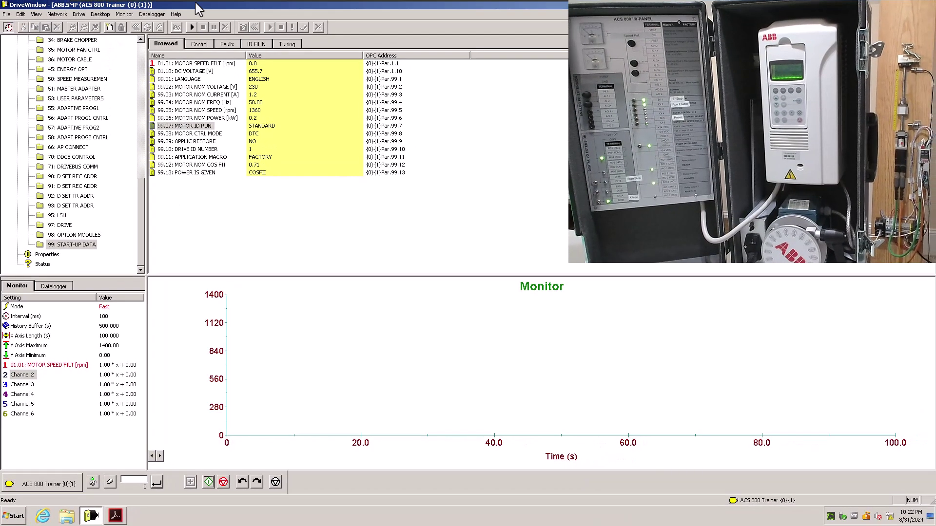
# Step: Trend the motor speed during the repeated identification run, and stop the drive and the monitor when it ends
pyautogui.click(191, 27)
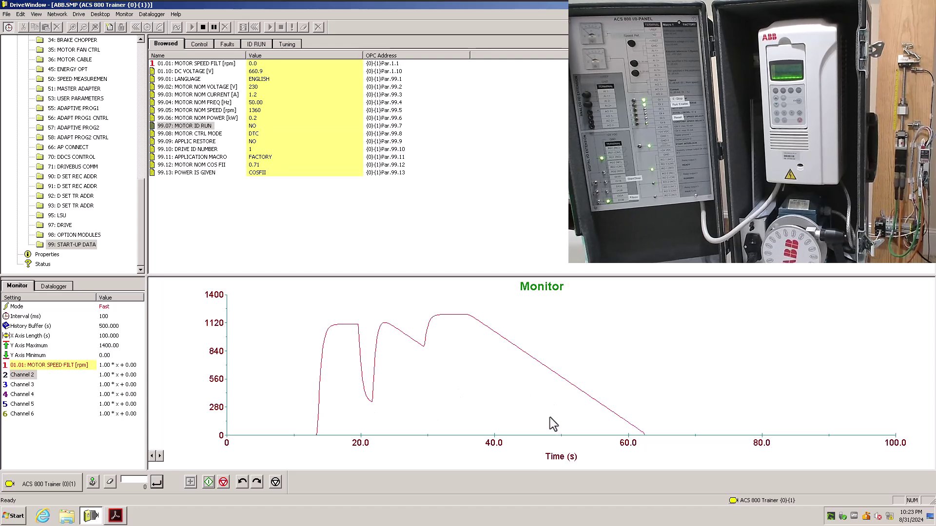
pyautogui.click(223, 483)
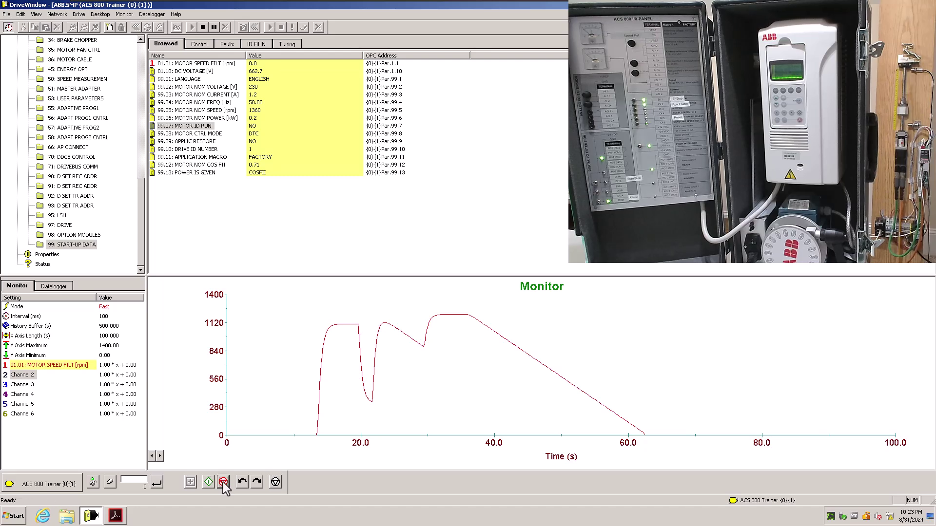
pyautogui.click(204, 28)
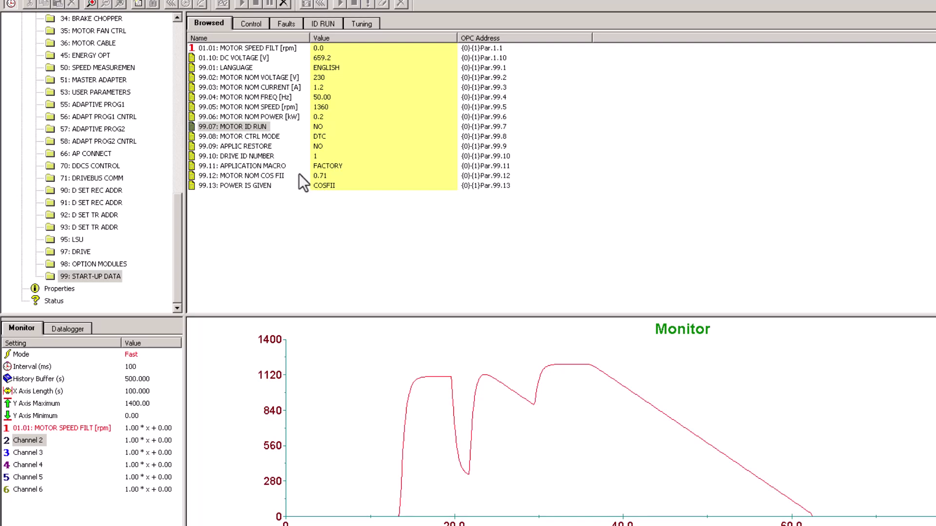
# Step: Check the KPS and TIS parameters in group 24 SPEED CONTROL after the identification run
pyautogui.moveTo(180, 263); pyautogui.dragTo(177, 187)
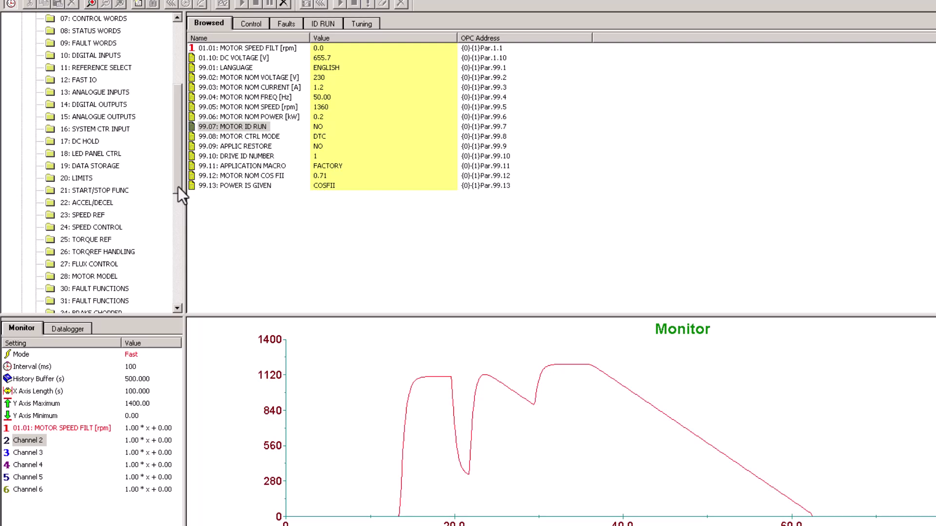
pyautogui.moveTo(178, 186)
pyautogui.mouseDown()
pyautogui.moveTo(183, 147)
pyautogui.moveTo(181, 172)
pyautogui.mouseUp()
pyautogui.click(115, 265)
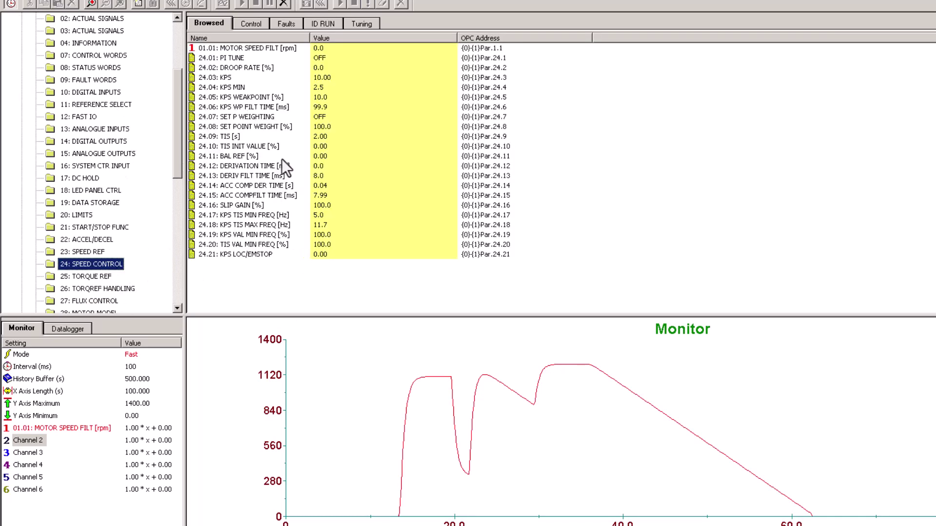
pyautogui.click(232, 81)
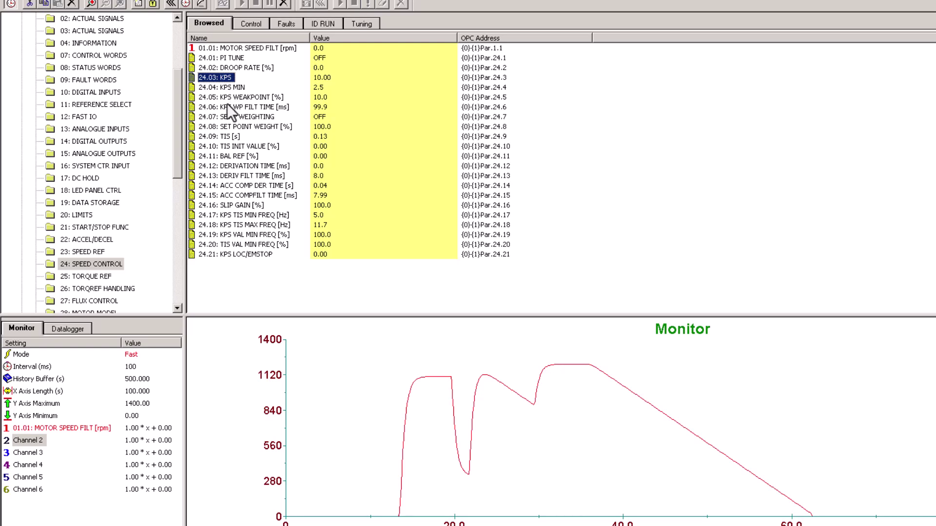
pyautogui.click(224, 137)
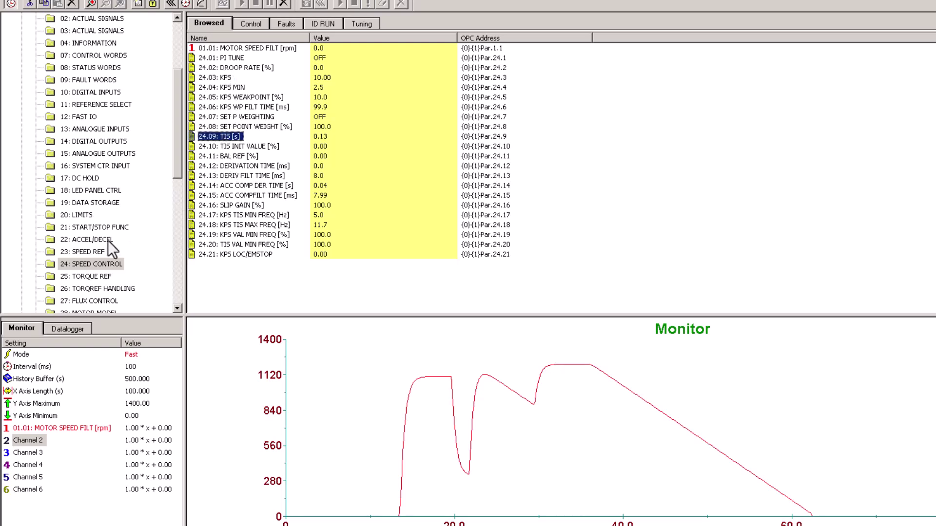
# Step: Check 28.15 RS20 in the 28 MOTOR MODEL group, opening its value and leaving it unchanged
pyautogui.moveTo(177, 165); pyautogui.dragTo(171, 230)
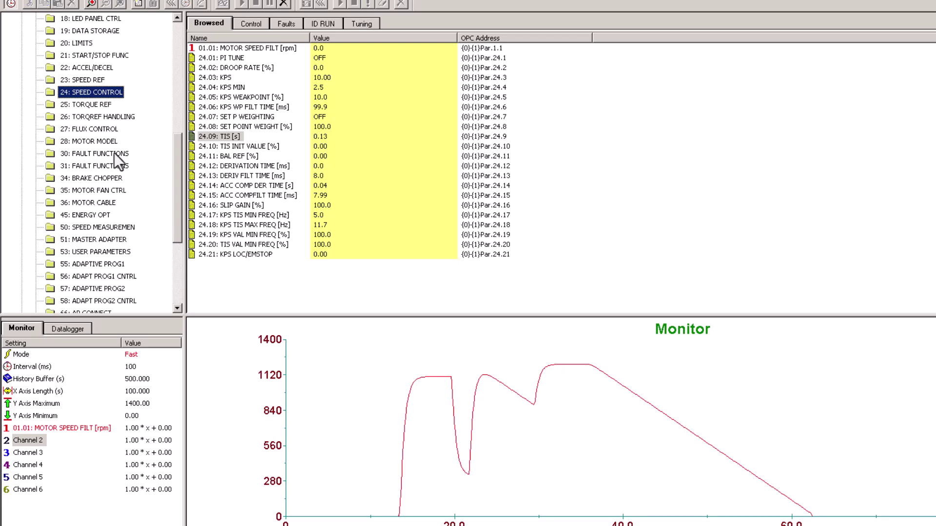
pyautogui.click(98, 142)
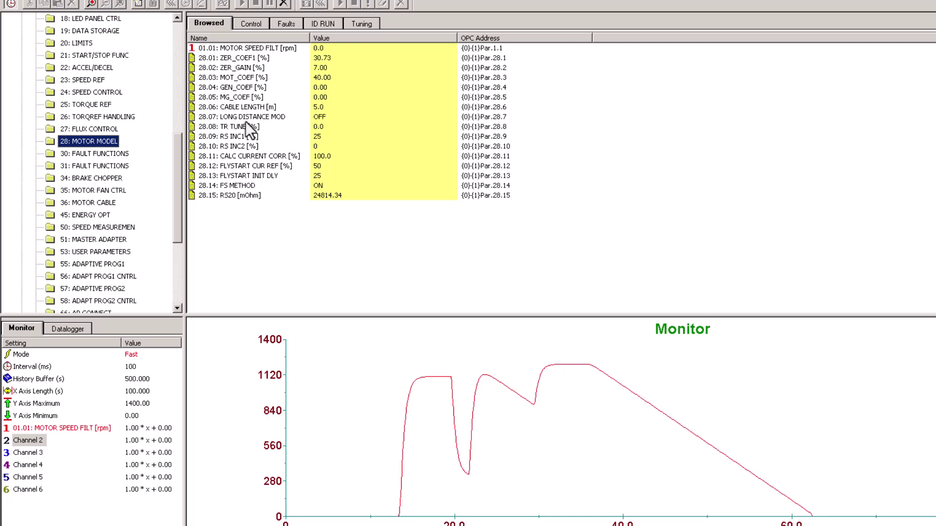
pyautogui.click(233, 196)
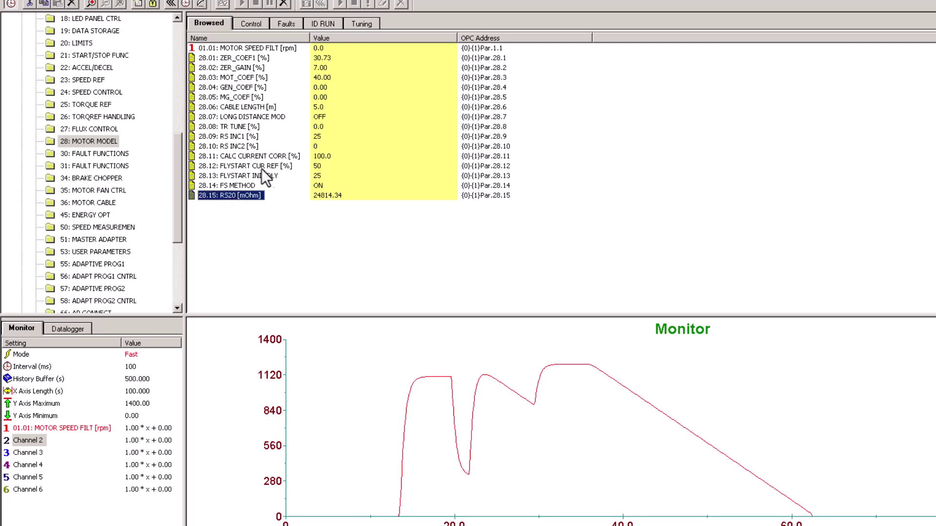
pyautogui.doubleClick(243, 195)
pyautogui.click(663, 290)
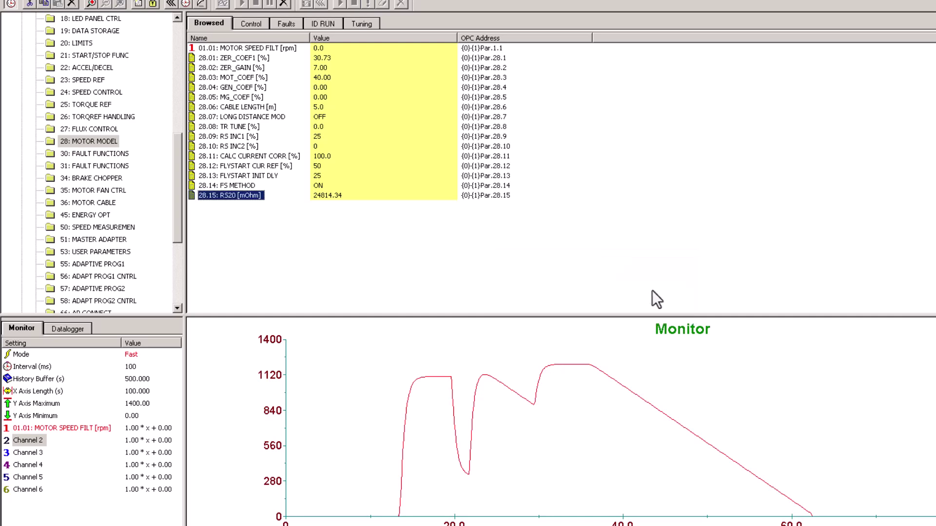